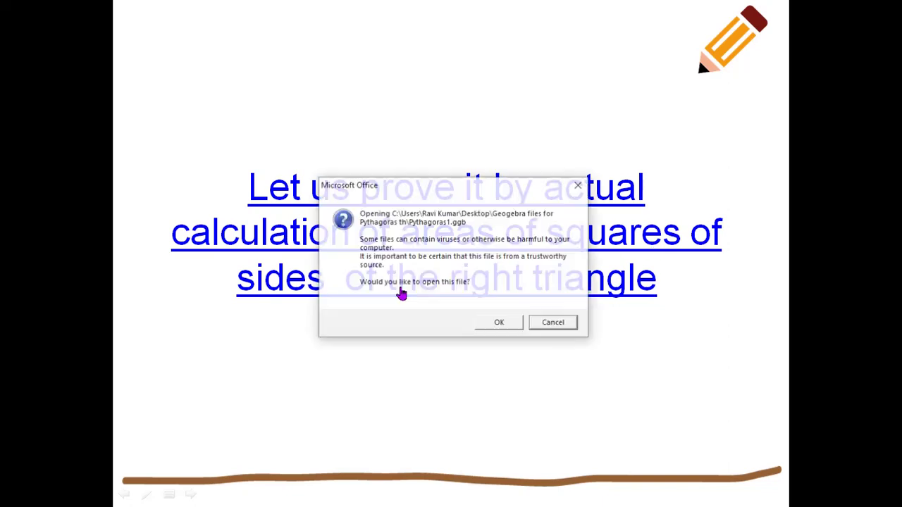
# Confirm the Office security prompt and open Pythagoras1.ggb from the slide's hyperlink
pyautogui.click(497, 321)
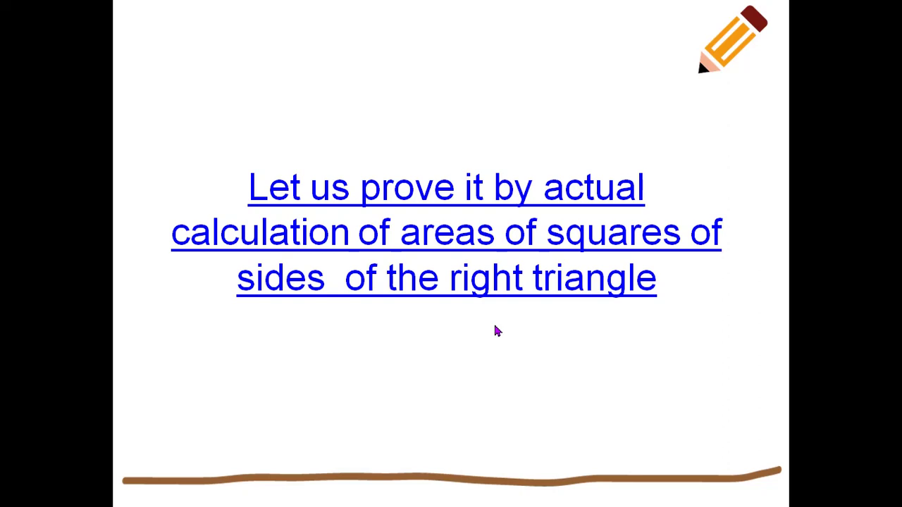
pyautogui.click(391, 277)
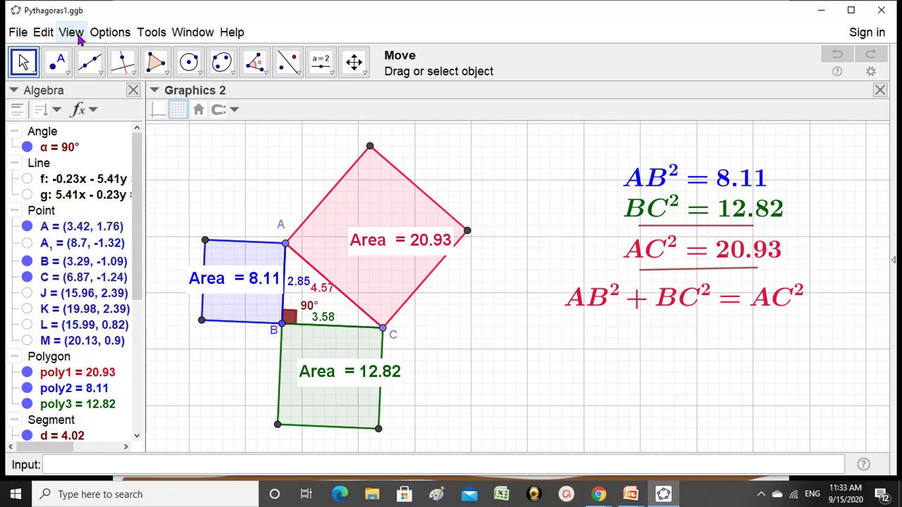
# Close the Algebra view from the View menu so only the squares drawing remains
pyautogui.click(79, 38)
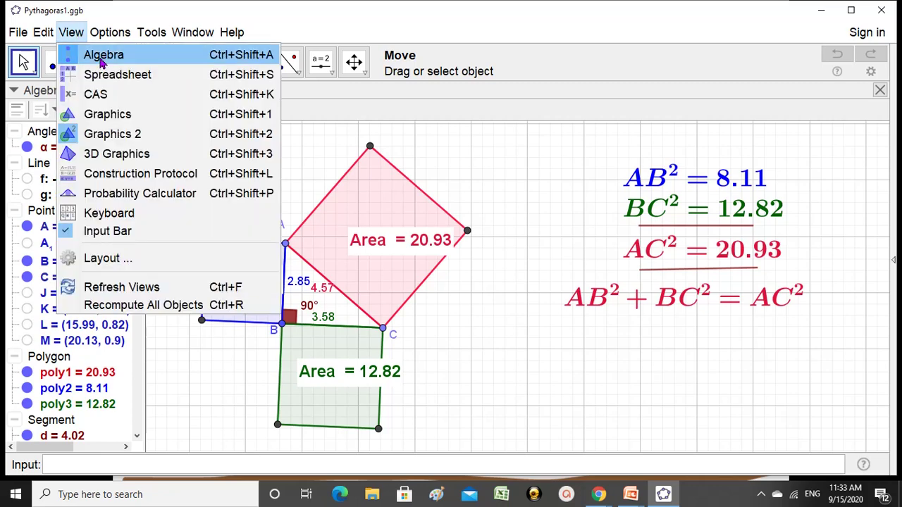
pyautogui.click(102, 59)
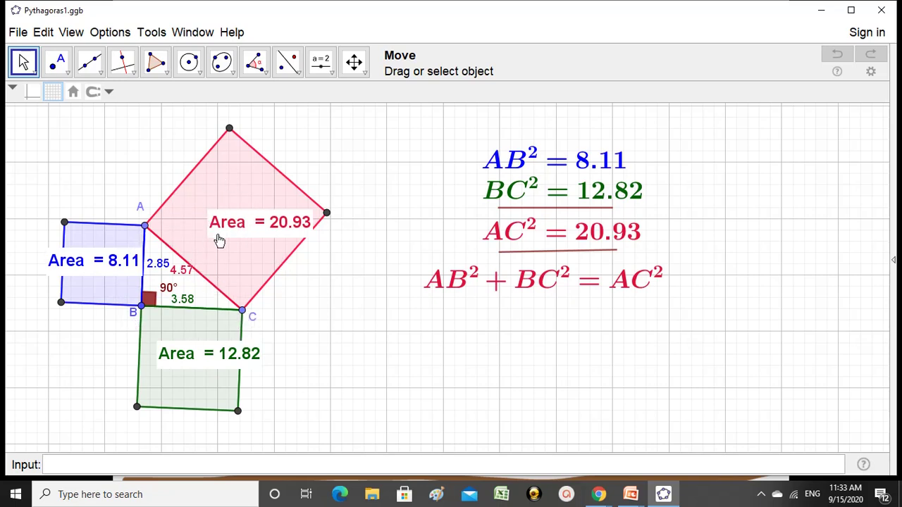
# Drag vertices C, B and A to reshape the triangle while the square areas update
pyautogui.click(242, 311)
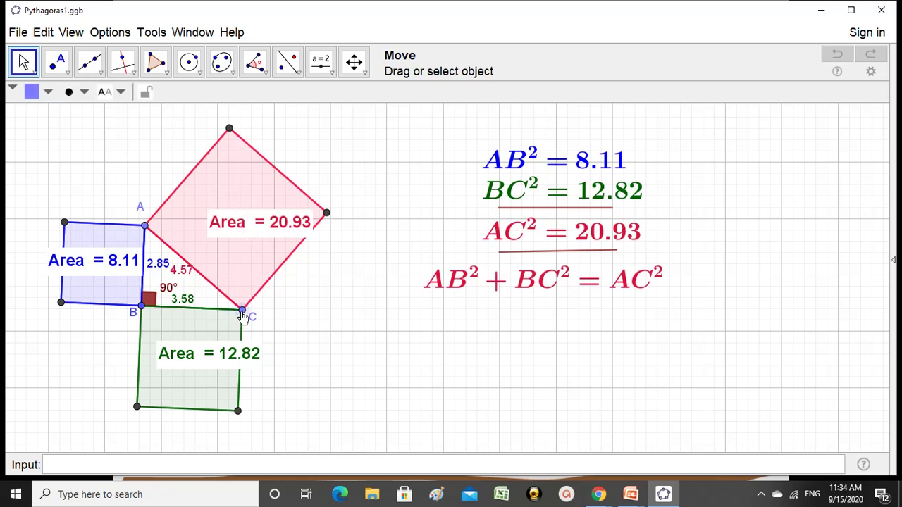
pyautogui.moveTo(242, 316); pyautogui.dragTo(272, 340)
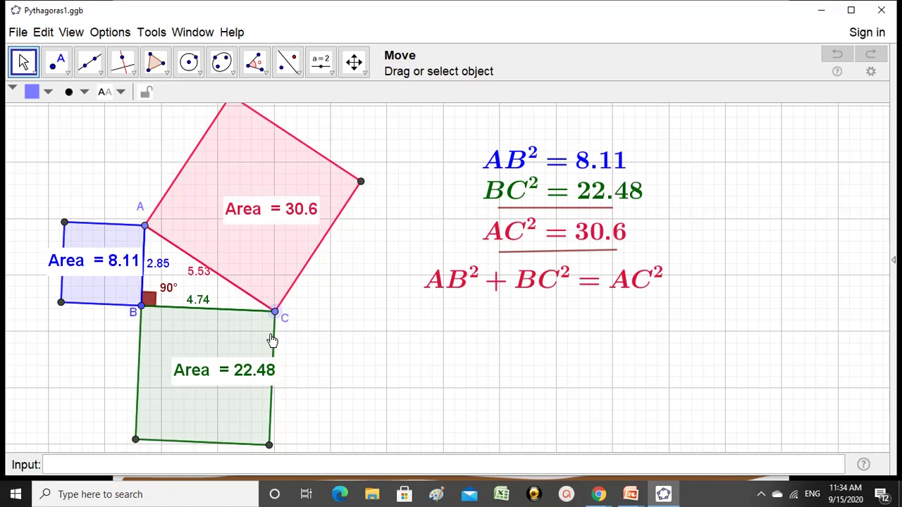
pyautogui.moveTo(142, 308); pyautogui.dragTo(90, 303)
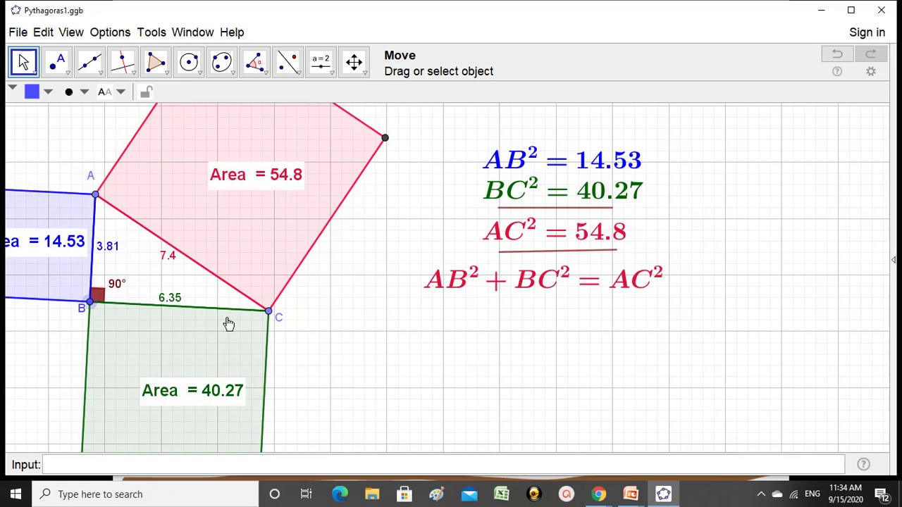
pyautogui.moveTo(267, 317); pyautogui.dragTo(243, 310)
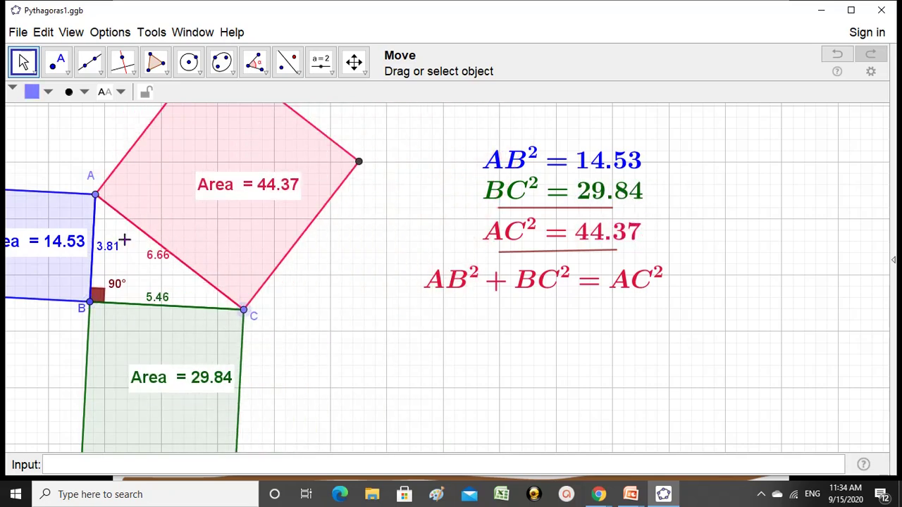
pyautogui.moveTo(97, 204); pyautogui.dragTo(112, 178)
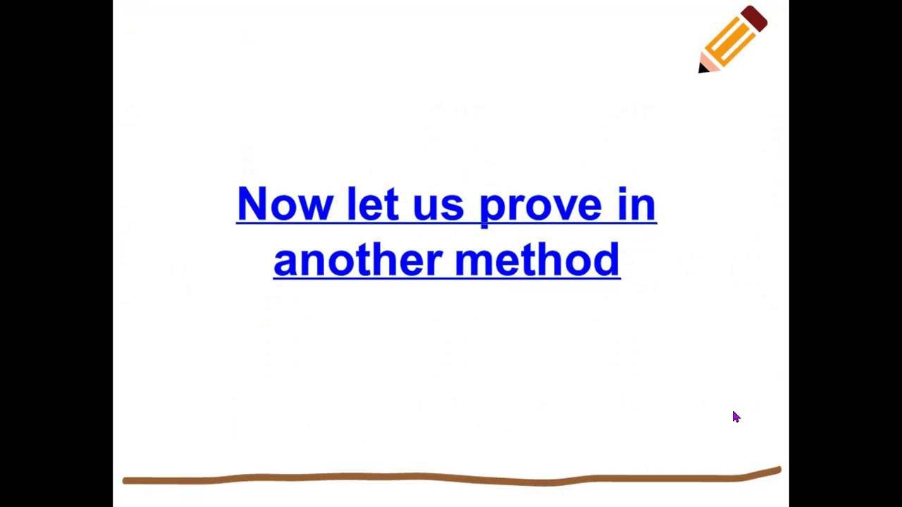
# Follow the 'Now let us prove in another method' link and confirm opening PythagorasTheorem2.ggb
pyautogui.click(431, 271)
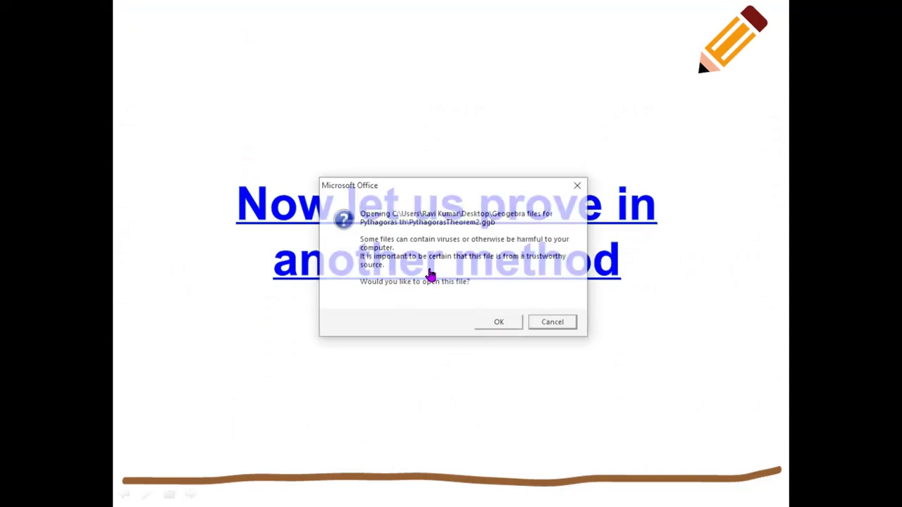
pyautogui.click(489, 325)
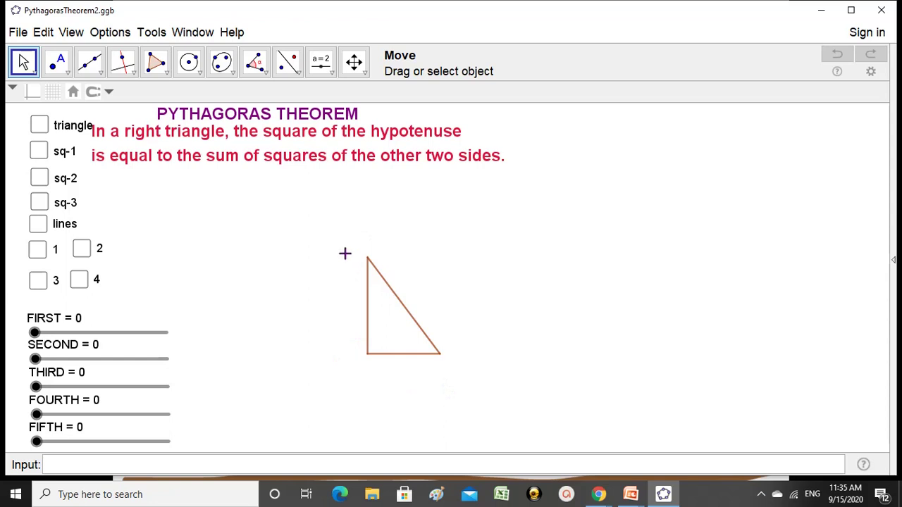
# Tick the triangle, sq-1, sq-2, sq-3 and lines checkboxes
pyautogui.click(39, 124)
pyautogui.click(39, 152)
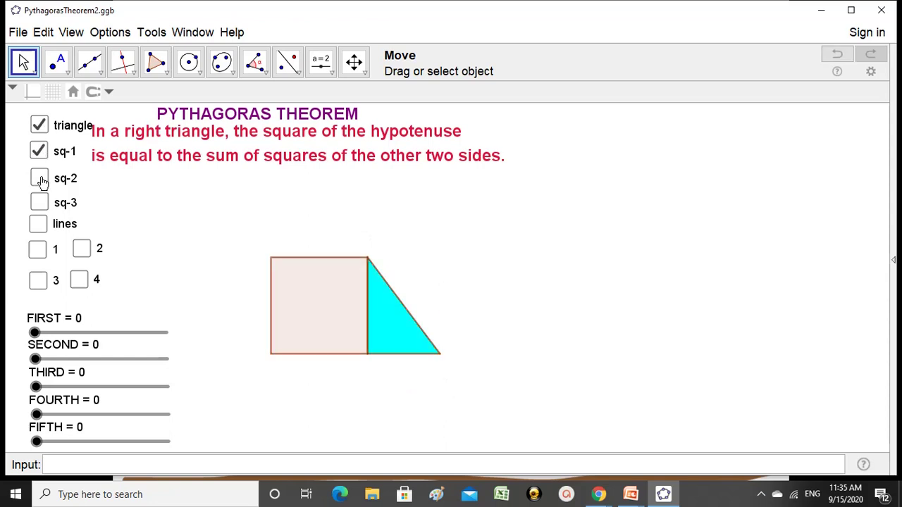
pyautogui.click(40, 179)
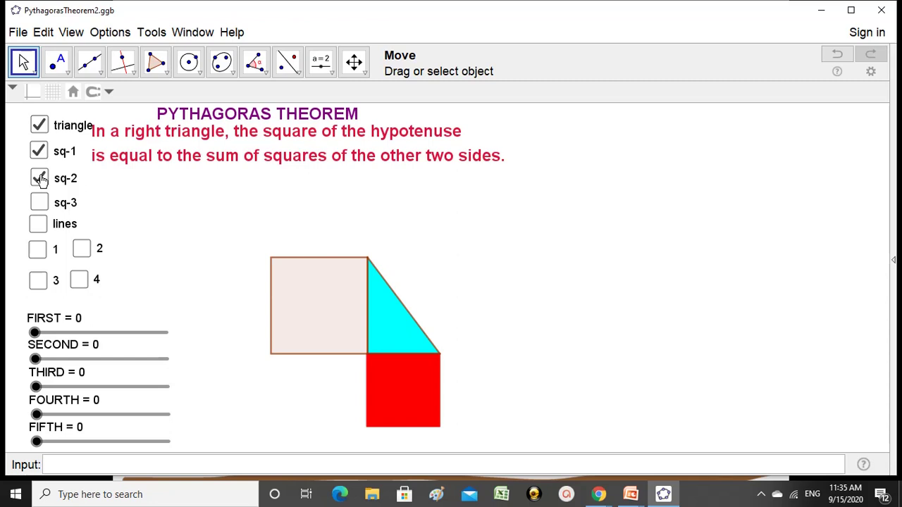
pyautogui.click(39, 204)
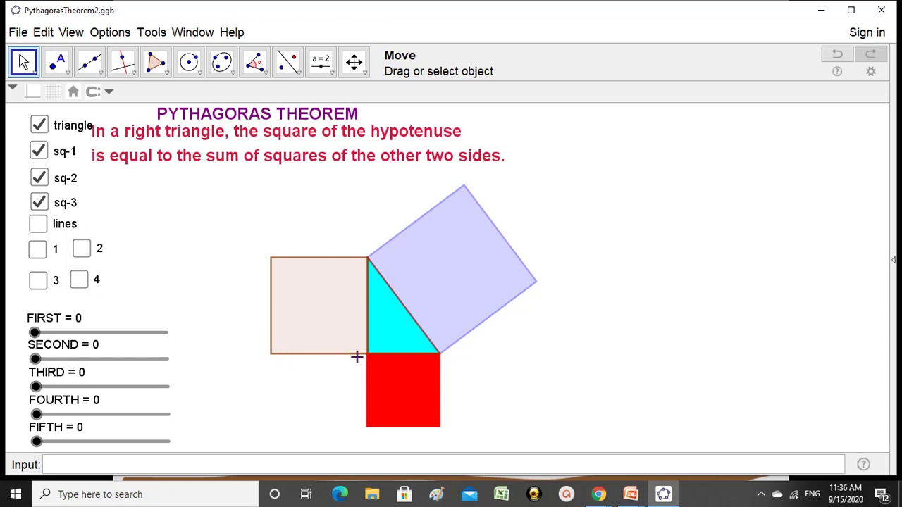
pyautogui.click(37, 223)
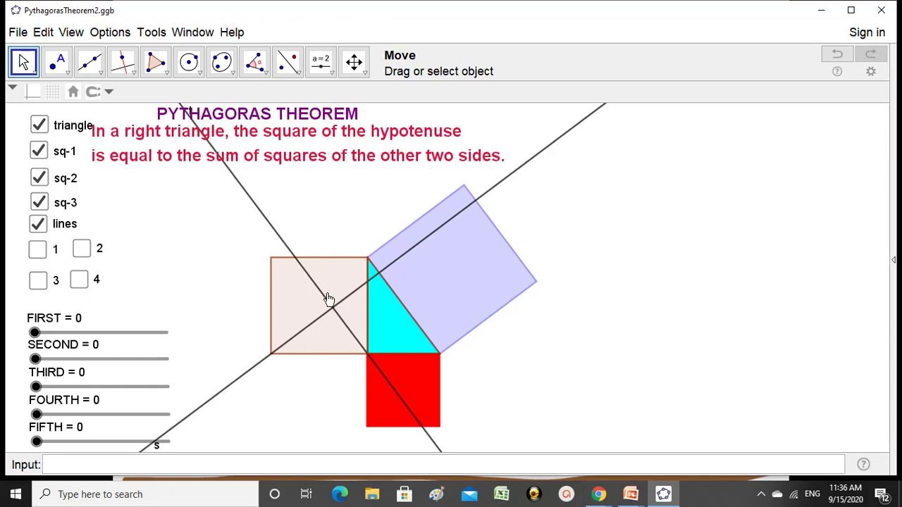
# Tick the piece checkboxes of the left square and untick the lines checkbox
pyautogui.click(37, 251)
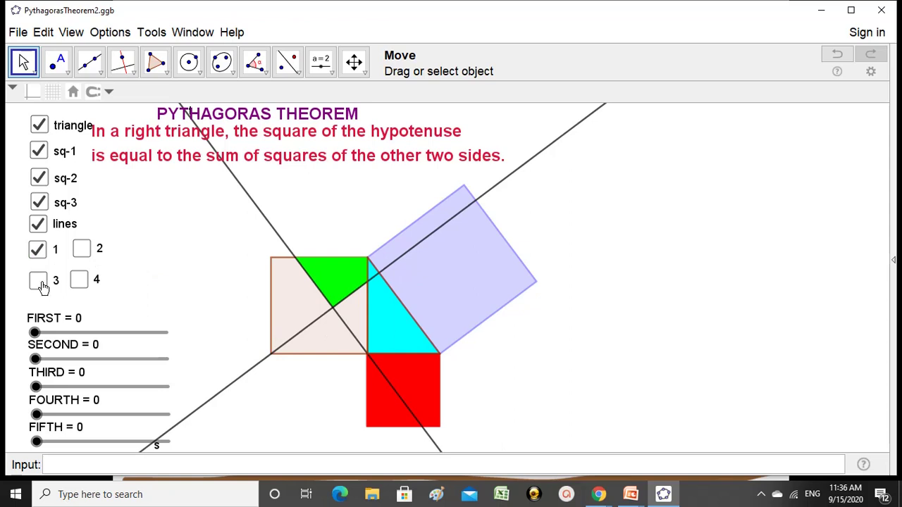
pyautogui.click(82, 251)
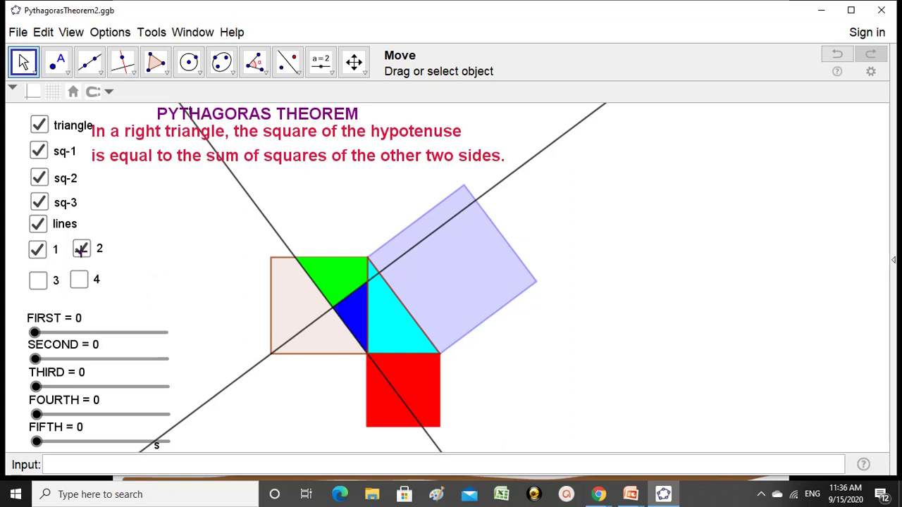
pyautogui.click(36, 281)
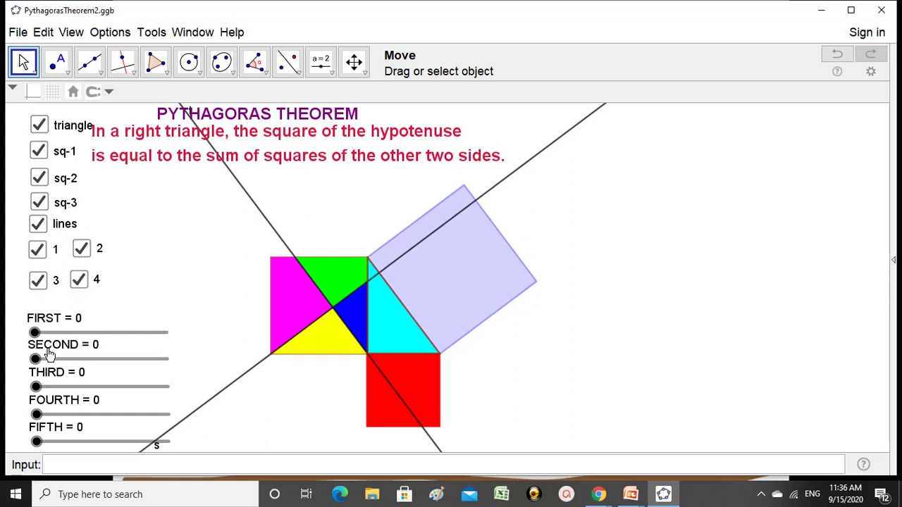
pyautogui.click(37, 223)
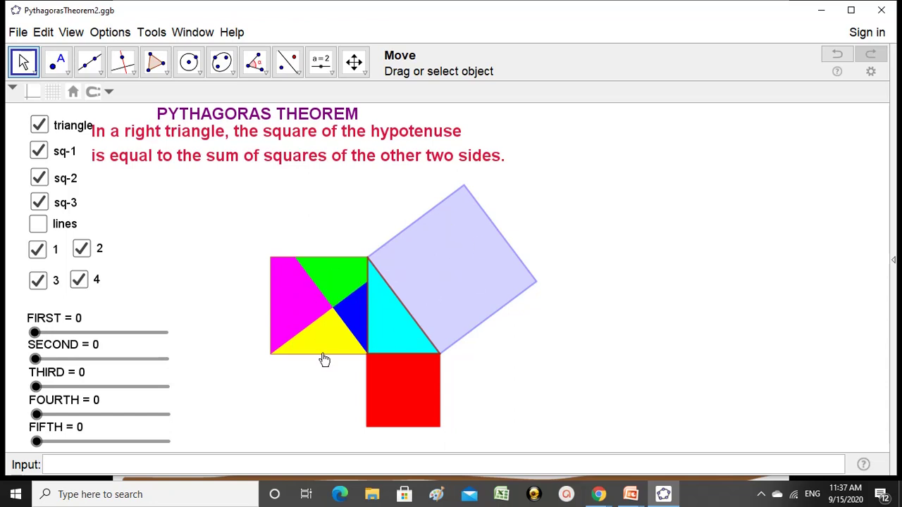
# Drag sliders FIRST to FIFTH to 1, moving four triangles and the red square into the hypotenuse square
pyautogui.click(34, 333)
pyautogui.moveTo(34, 334); pyautogui.dragTo(167, 341)
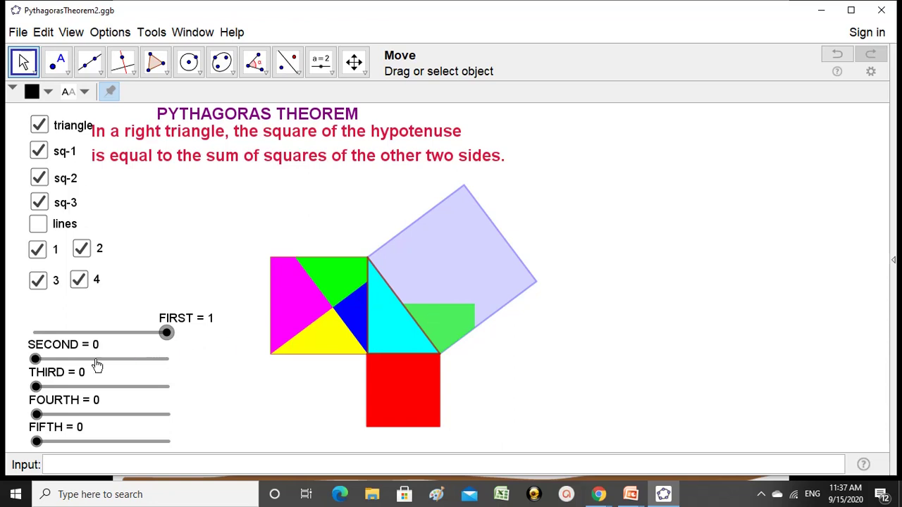
pyautogui.moveTo(35, 360); pyautogui.dragTo(187, 366)
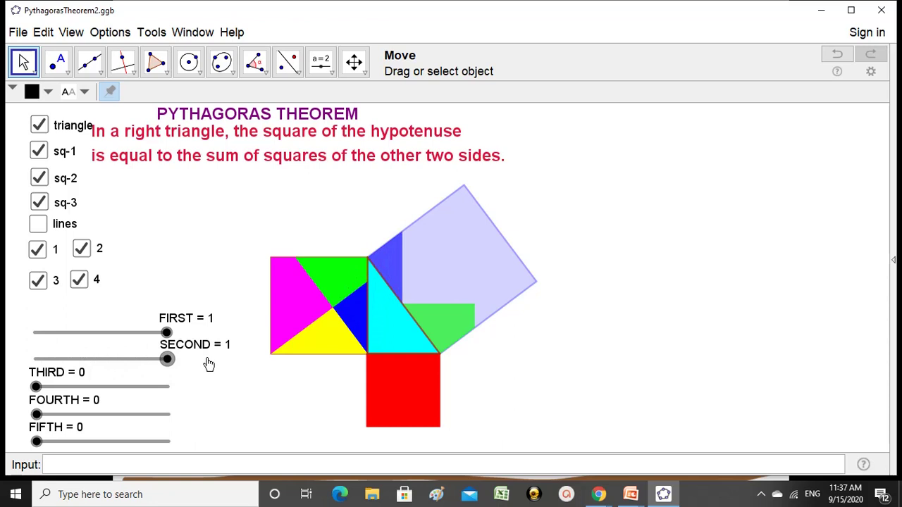
pyautogui.moveTo(37, 388); pyautogui.dragTo(204, 384)
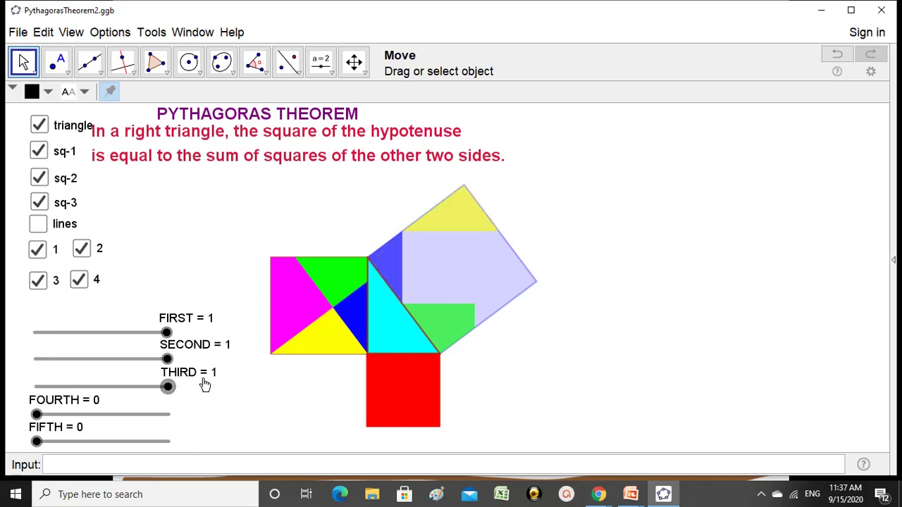
pyautogui.moveTo(37, 415); pyautogui.dragTo(179, 416)
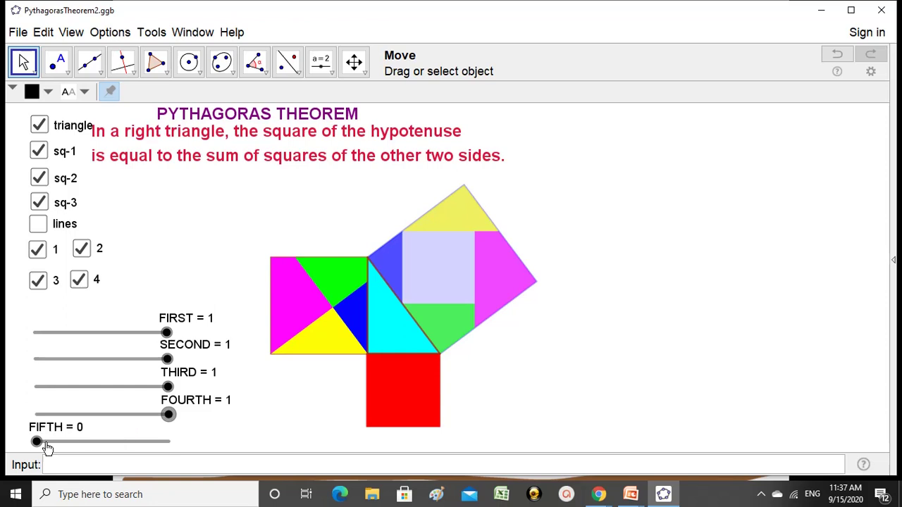
pyautogui.moveTo(36, 441); pyautogui.dragTo(174, 434)
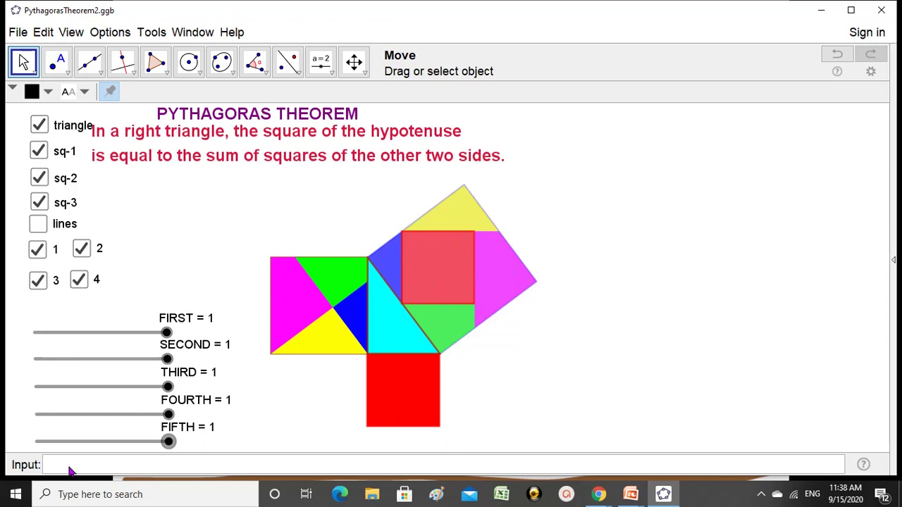
# Drag sliders FIFTH back through FIRST to 0, returning every piece to its start
pyautogui.moveTo(169, 445); pyautogui.dragTo(34, 444)
pyautogui.moveTo(169, 416); pyautogui.dragTo(10, 413)
pyautogui.moveTo(169, 387); pyautogui.dragTo(25, 391)
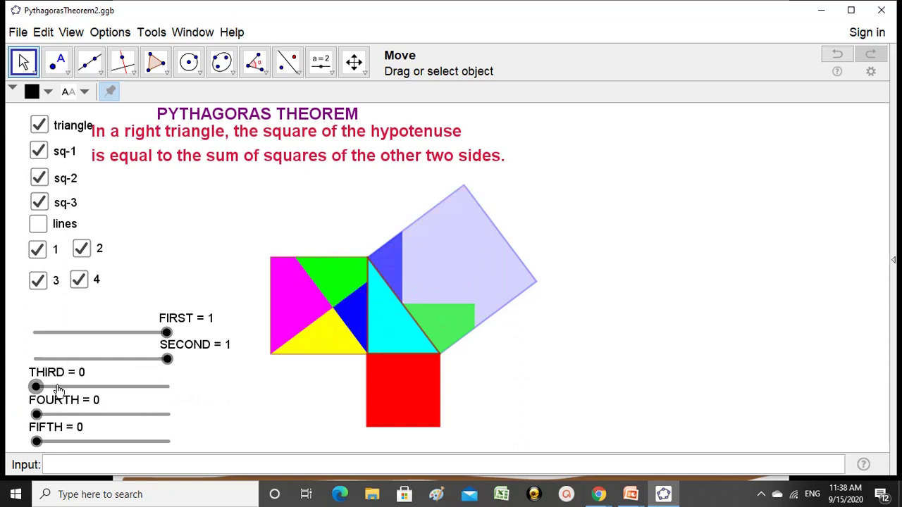
pyautogui.moveTo(167, 359); pyautogui.dragTo(4, 361)
pyautogui.moveTo(168, 334); pyautogui.dragTo(4, 337)
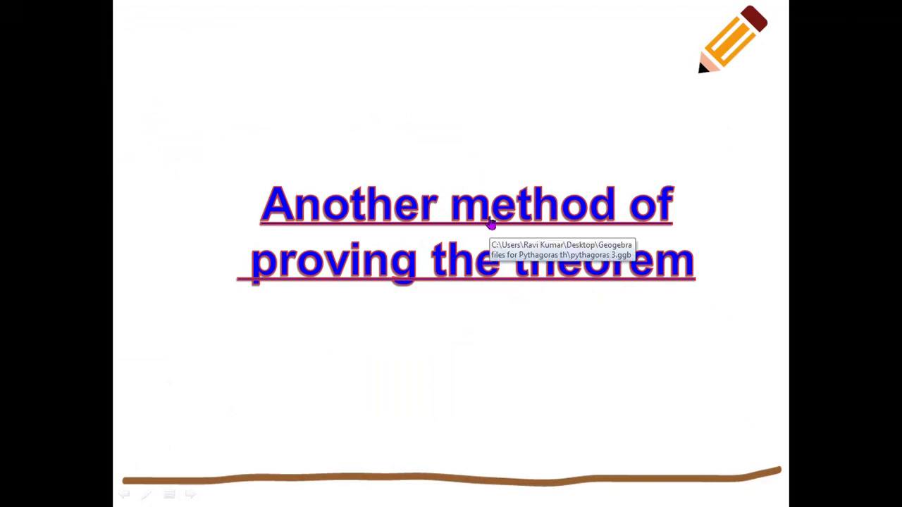
# Follow the 'Another method of proving the theorem' link and confirm opening pythagoras 3.ggb
pyautogui.click(492, 221)
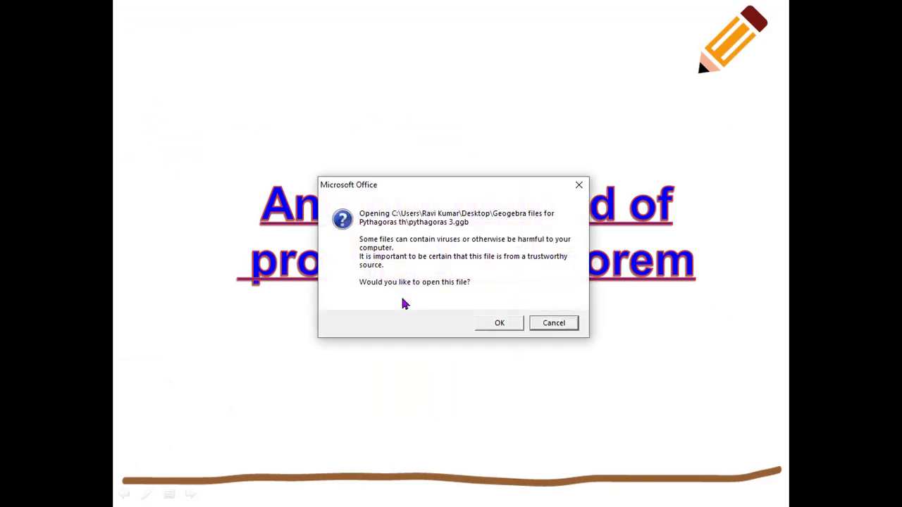
pyautogui.click(503, 327)
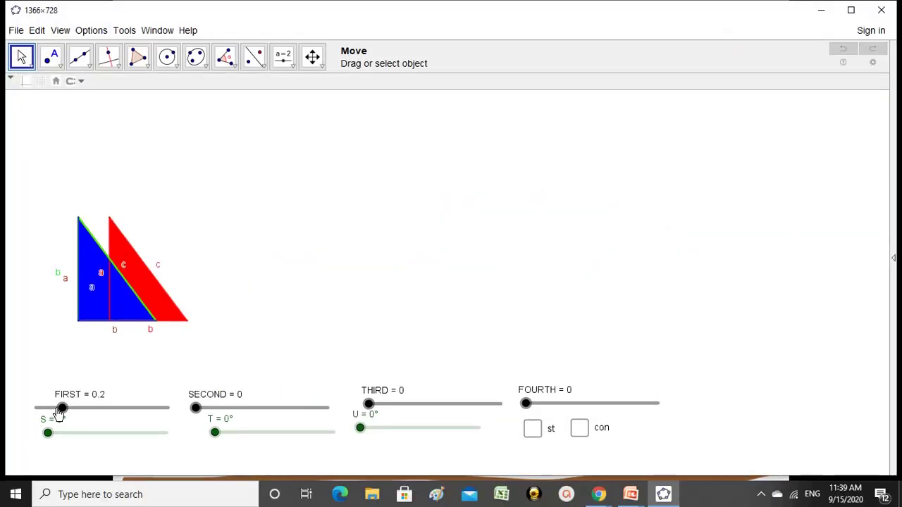
# Reset to one triangle, then drag FIRST, S, SECOND, T, THIRD, U and FOURTH to maximum
pyautogui.moveTo(62, 408); pyautogui.dragTo(16, 417)
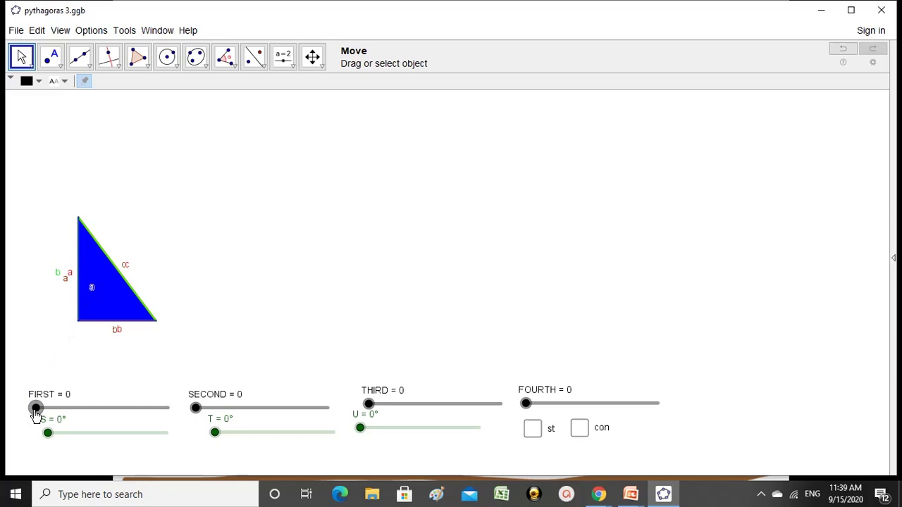
pyautogui.moveTo(44, 417); pyautogui.dragTo(175, 414)
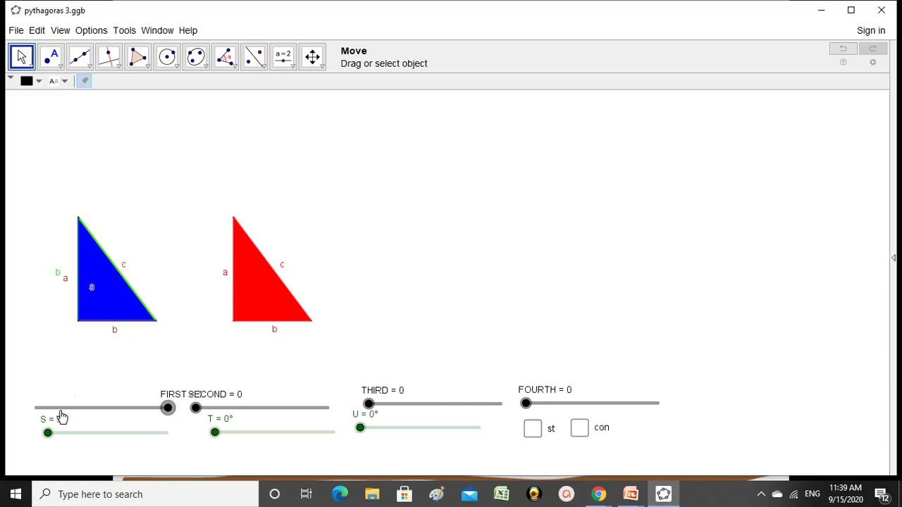
pyautogui.moveTo(46, 442); pyautogui.dragTo(172, 445)
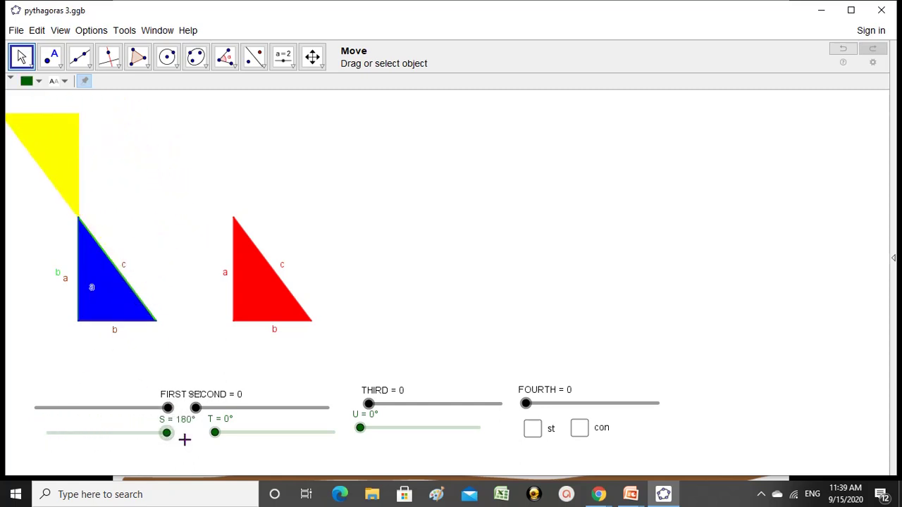
pyautogui.moveTo(197, 409); pyautogui.dragTo(339, 411)
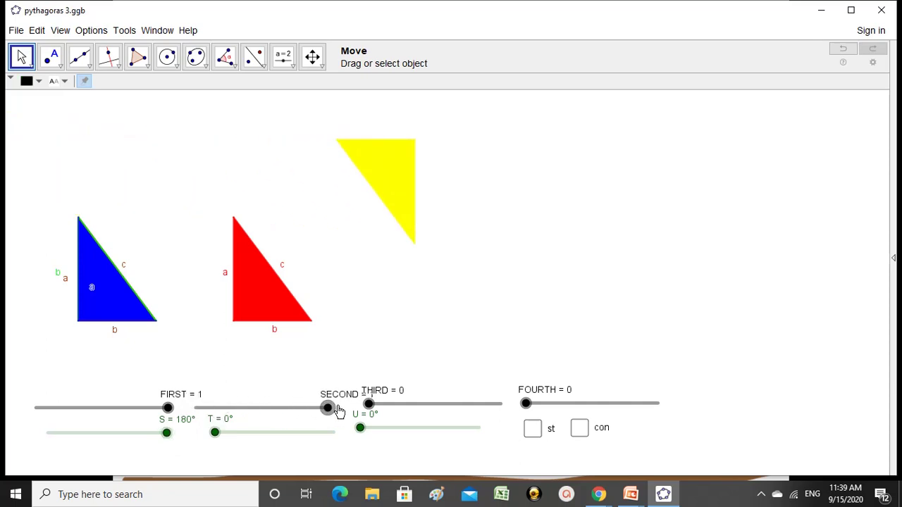
pyautogui.moveTo(215, 432); pyautogui.dragTo(345, 441)
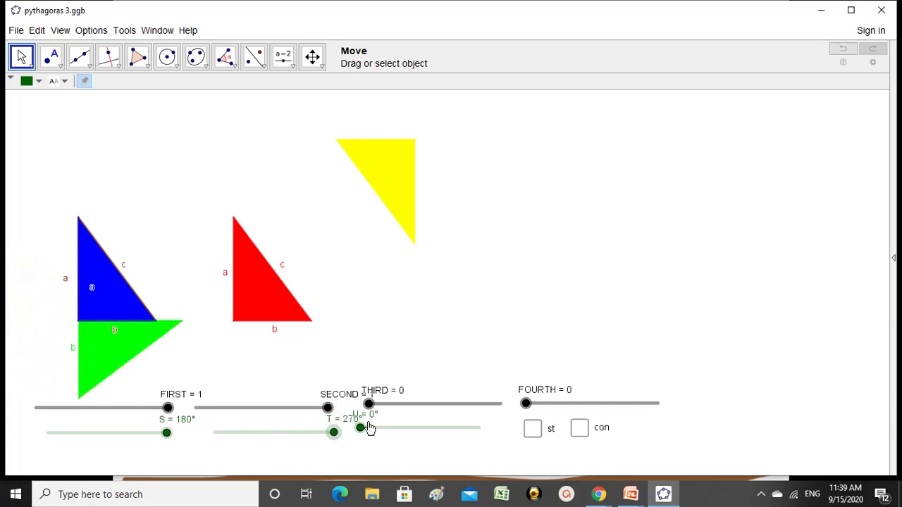
pyautogui.moveTo(370, 412); pyautogui.dragTo(504, 408)
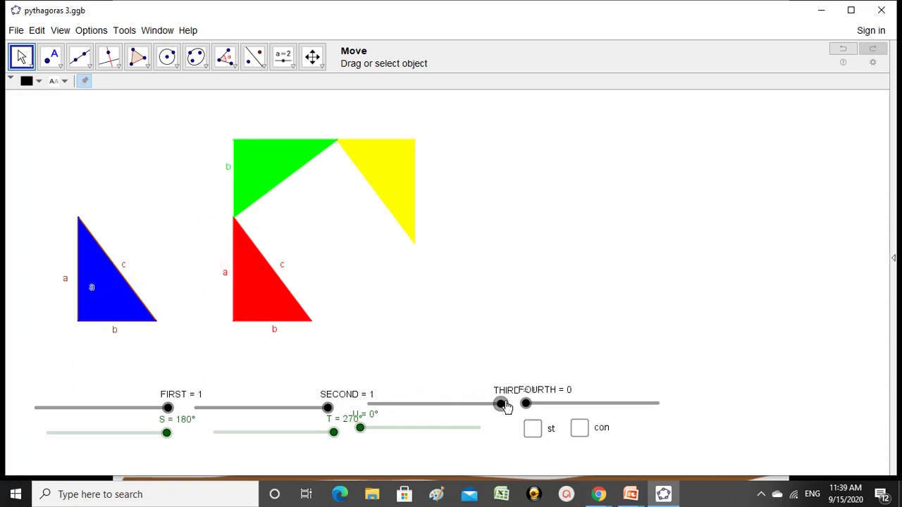
pyautogui.moveTo(360, 427); pyautogui.dragTo(497, 434)
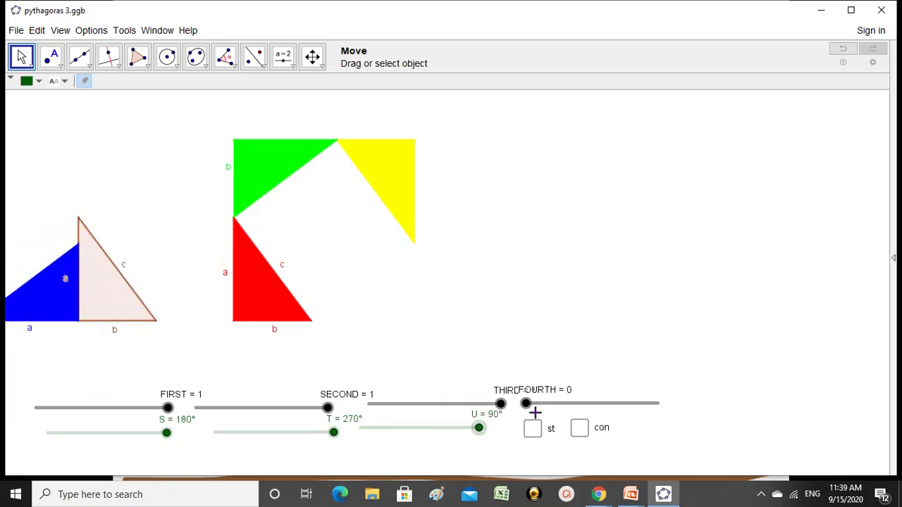
pyautogui.moveTo(527, 403); pyautogui.dragTo(691, 399)
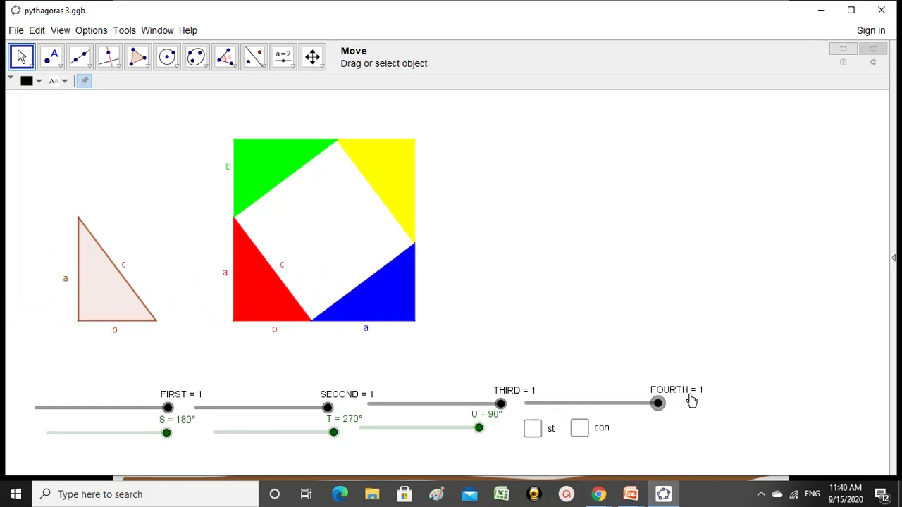